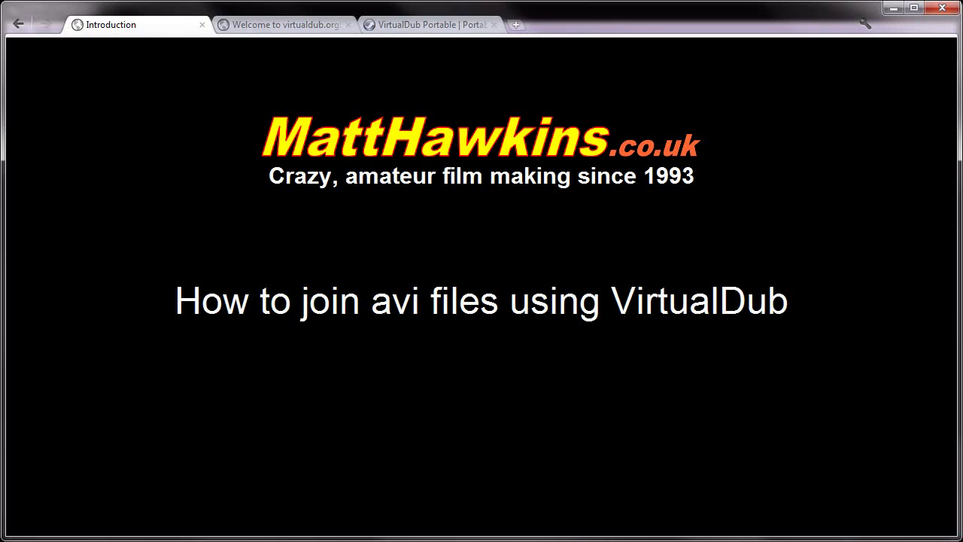
Go from virtualdub.org's Downloads page to the SourceForge page listing the 1.9.11 builds
key("ctrl+Tab")
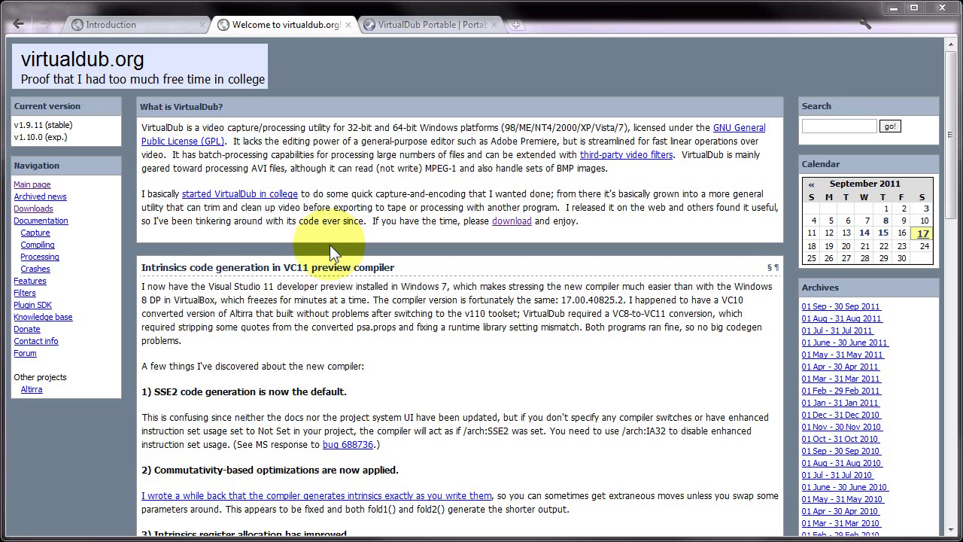
left_click(276, 29)
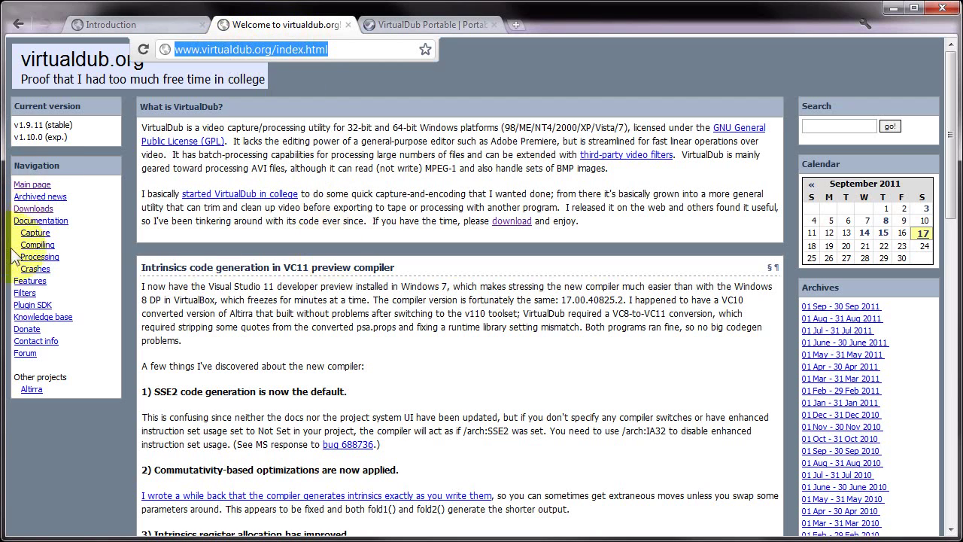
left_click(34, 209)
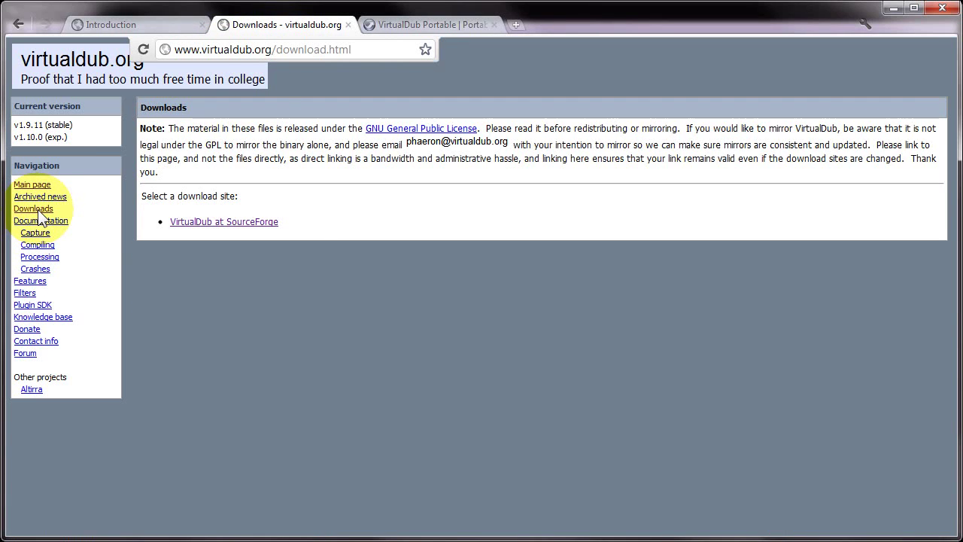
left_click(233, 222)
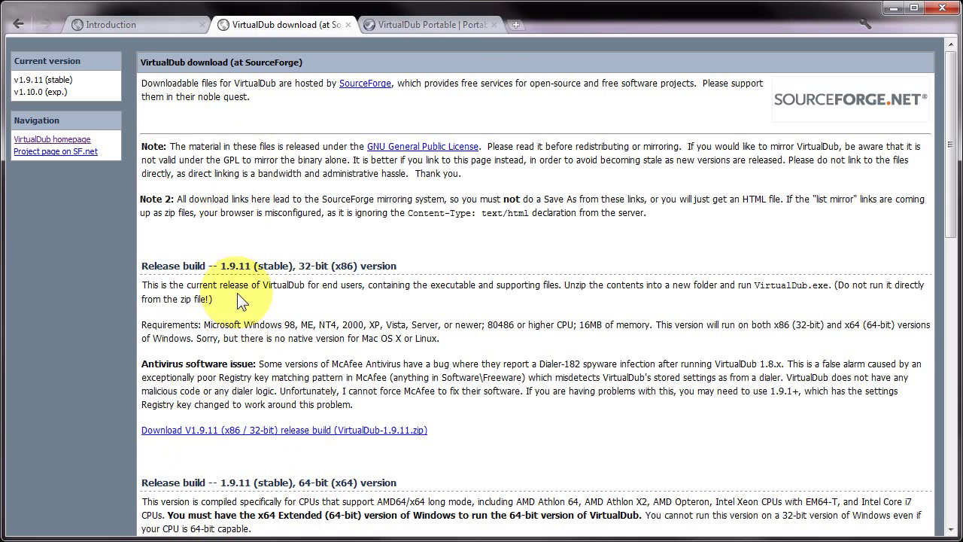
Switch to the 'VirtualDub Portable | PortableApps' tab and reveal its address
left_click(436, 24)
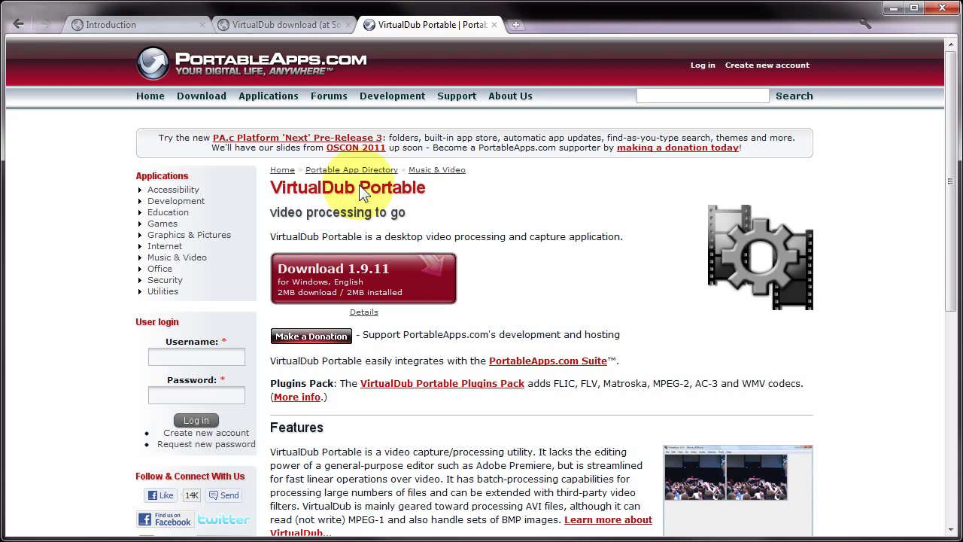
left_click(422, 24)
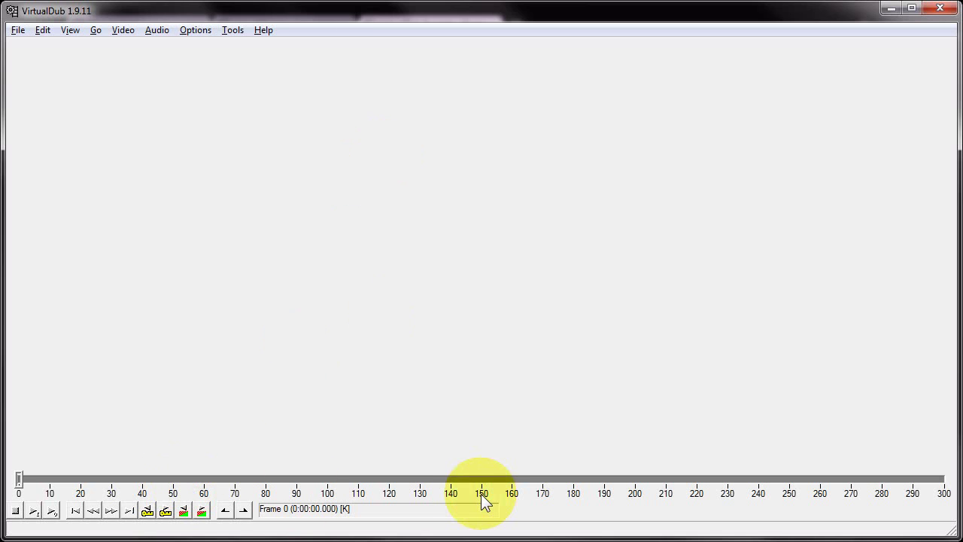
Load A380_1.avi from Videos, giving a 100-frame, 4-second timeline
left_click(19, 30)
left_click(41, 49)
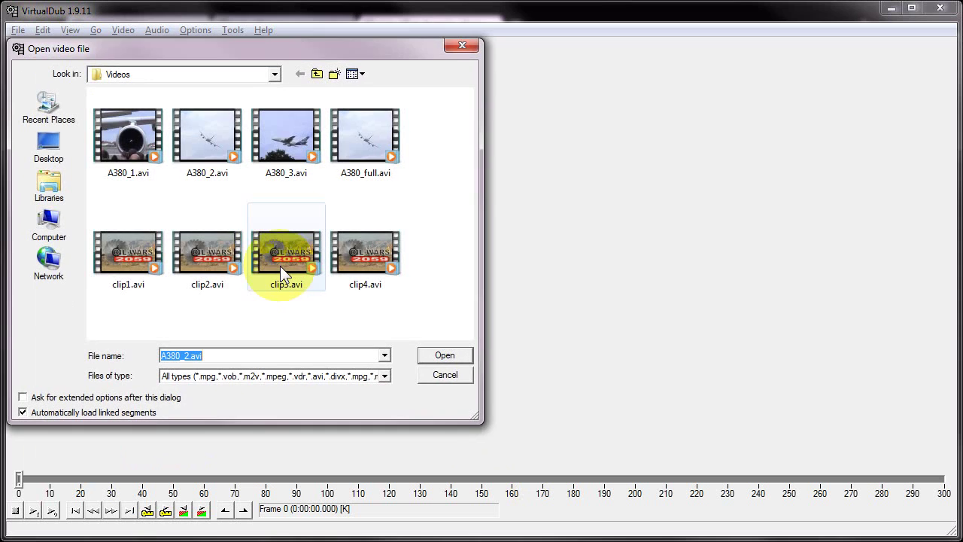
left_click(120, 137)
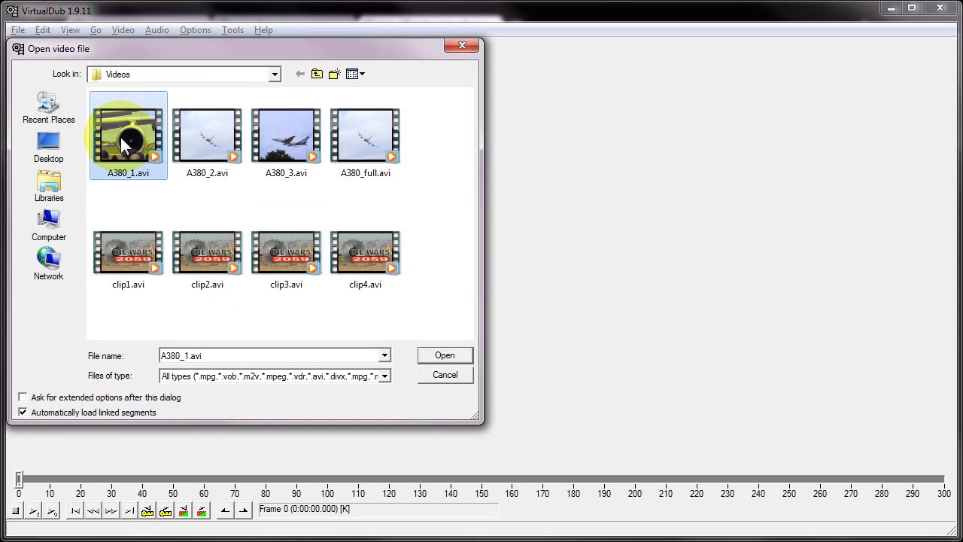
left_click(437, 355)
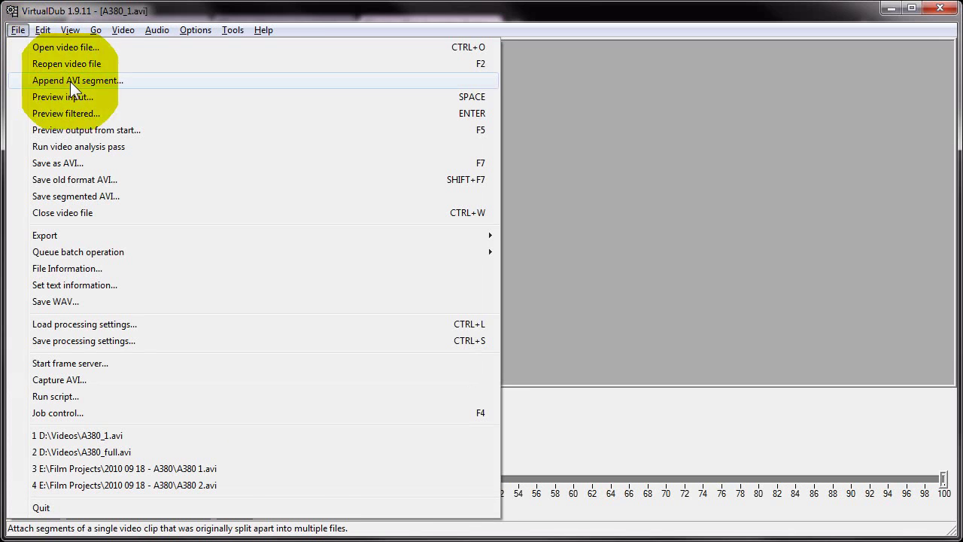
Start an AVI segment append with A380_2.avi selected as the next file
left_click(70, 81)
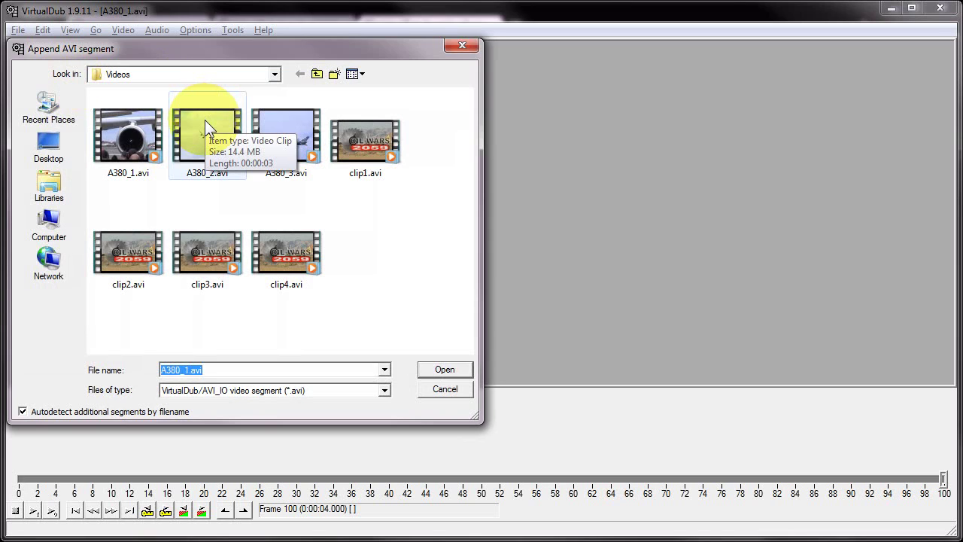
left_click(205, 121)
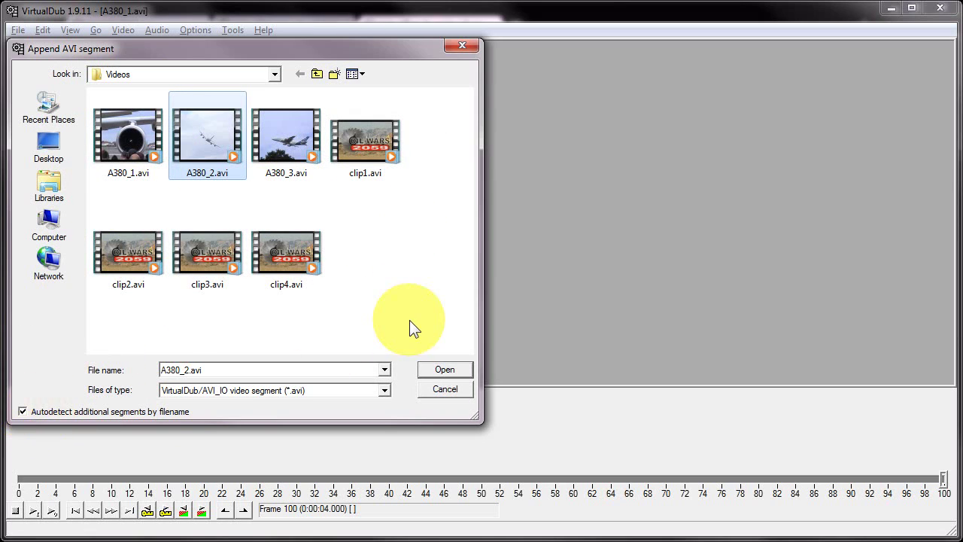
Append the remaining A380 clips to reach 300 frames, then scrub to around frame 248
left_click(444, 369)
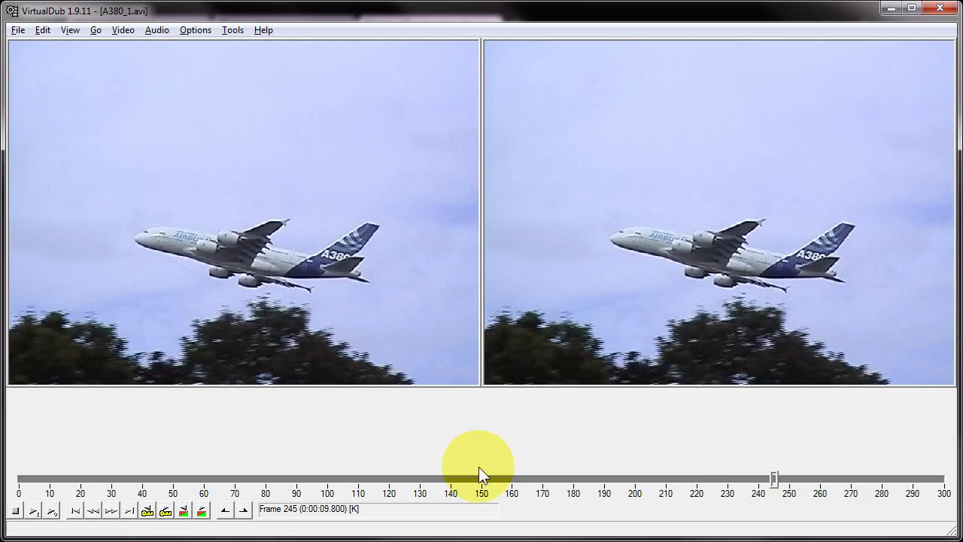
left_click_drag(774, 478, 947, 481)
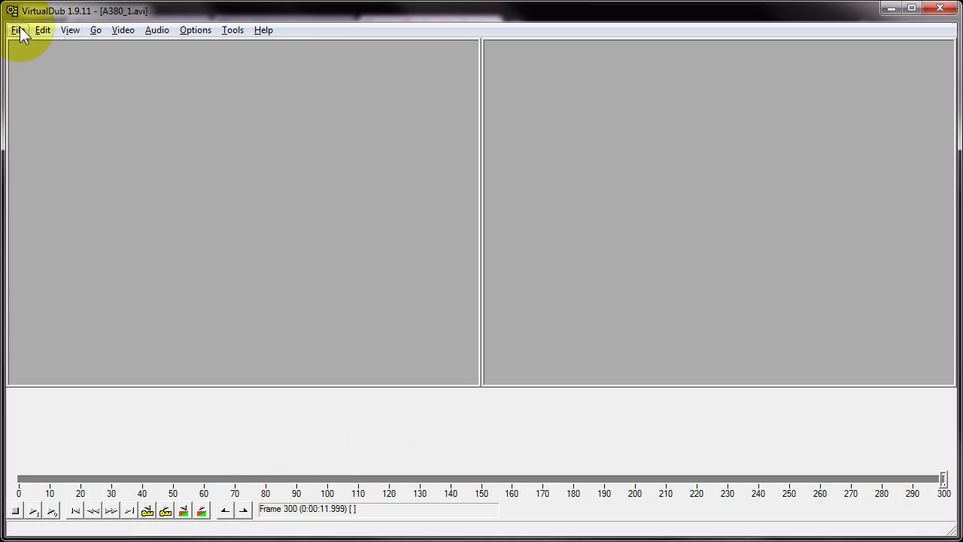
Set both video and audio processing to Direct stream copy
left_click(122, 30)
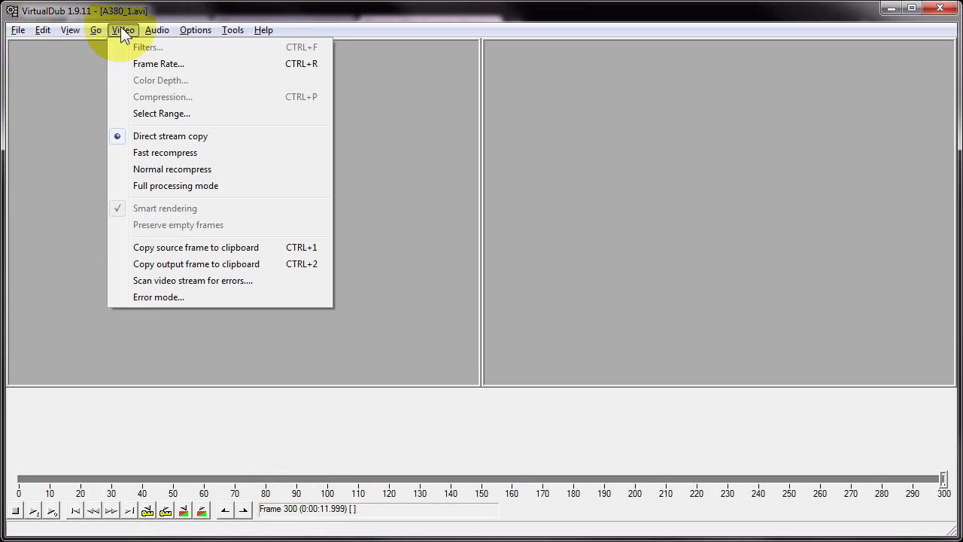
left_click(166, 137)
left_click(157, 29)
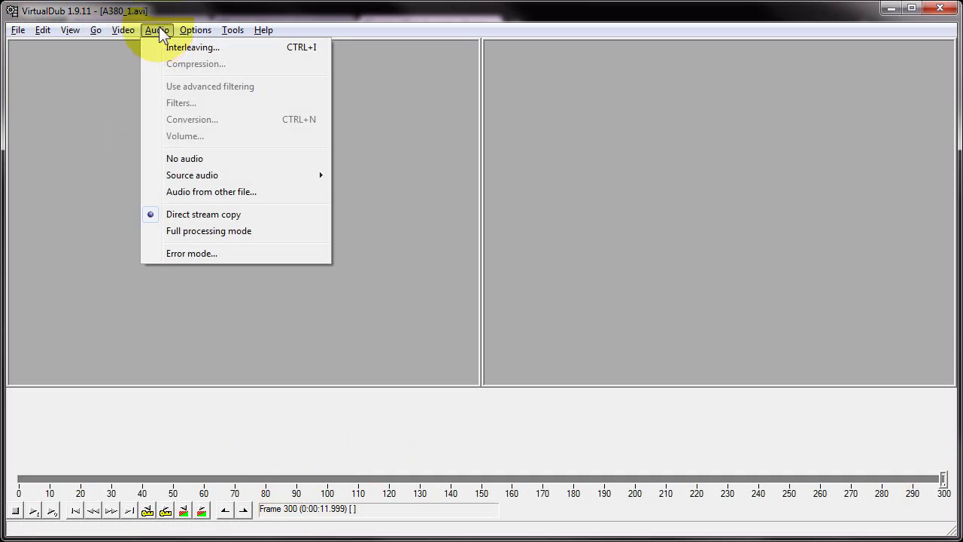
left_click(208, 218)
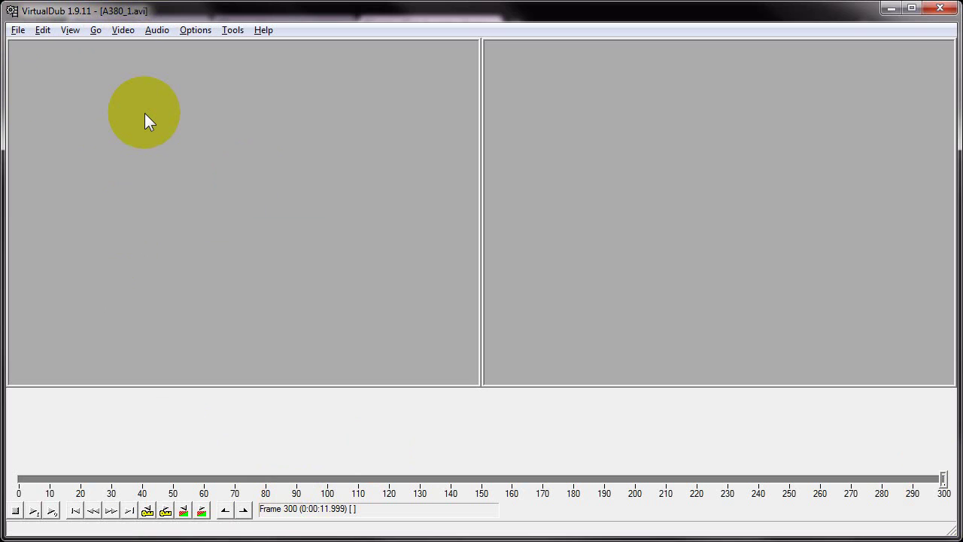
left_click(18, 30)
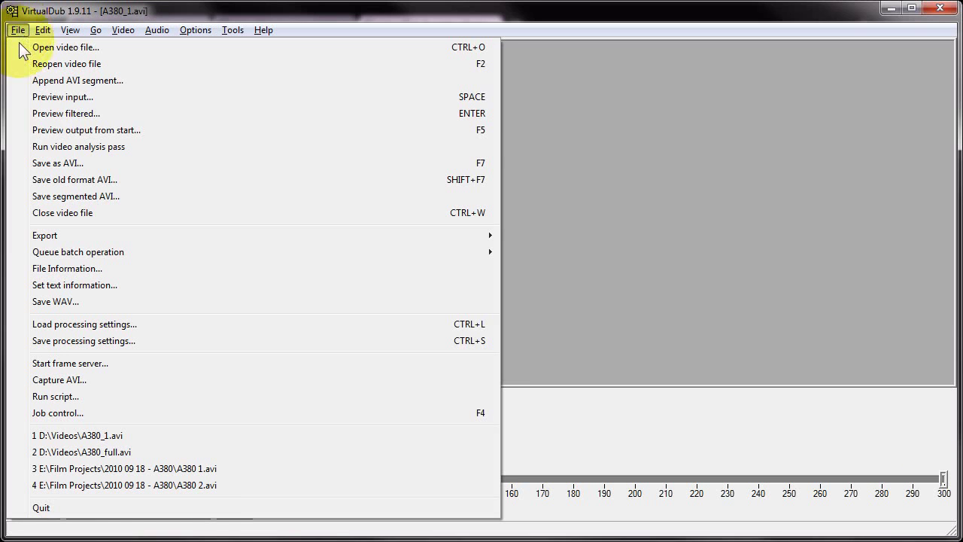
Save the joined video as A380_full.avi and let the dub finish
left_click(55, 162)
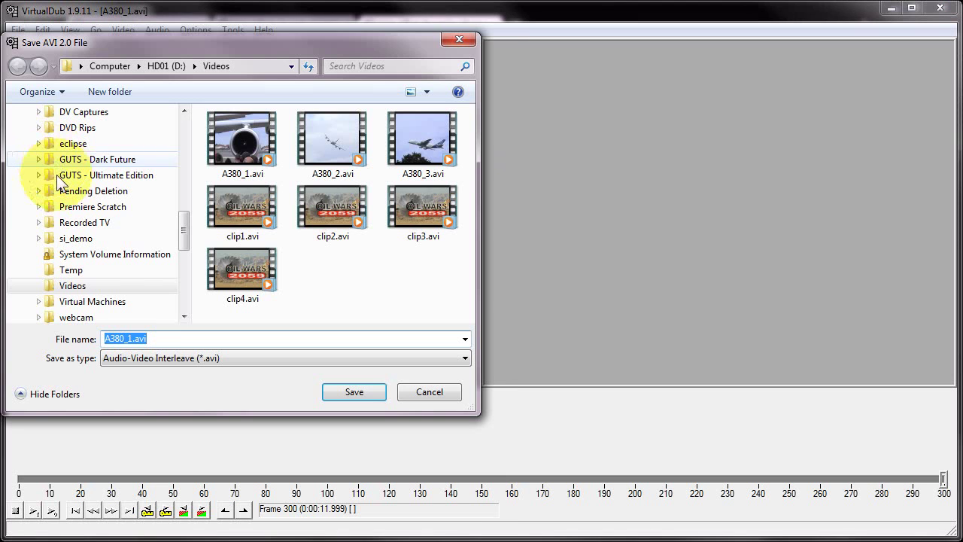
left_click(125, 338)
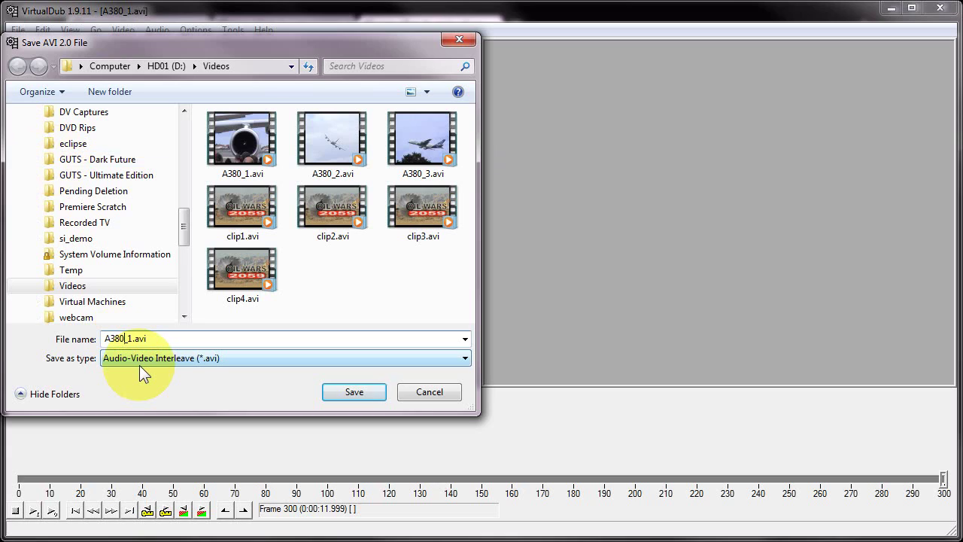
type("full")
left_click(348, 393)
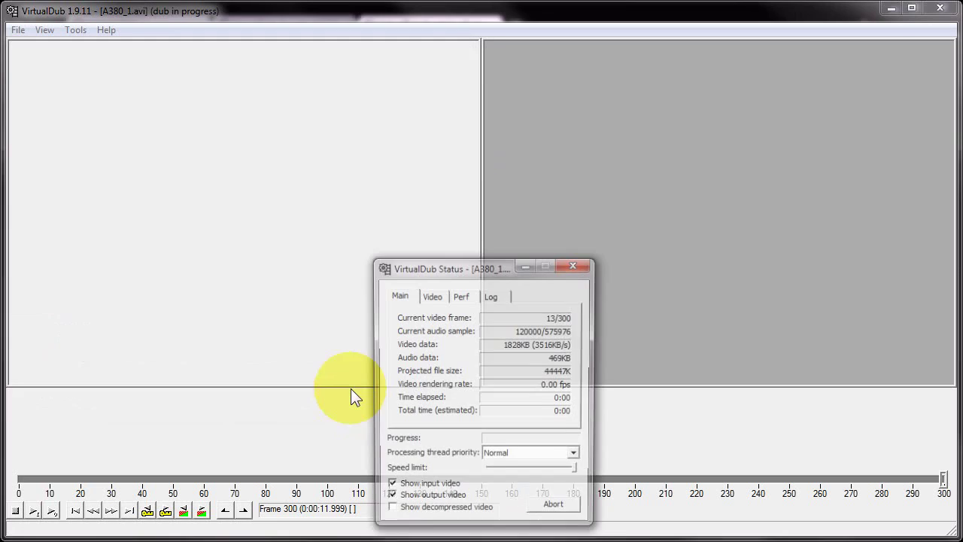
left_click_drag(414, 271, 393, 182)
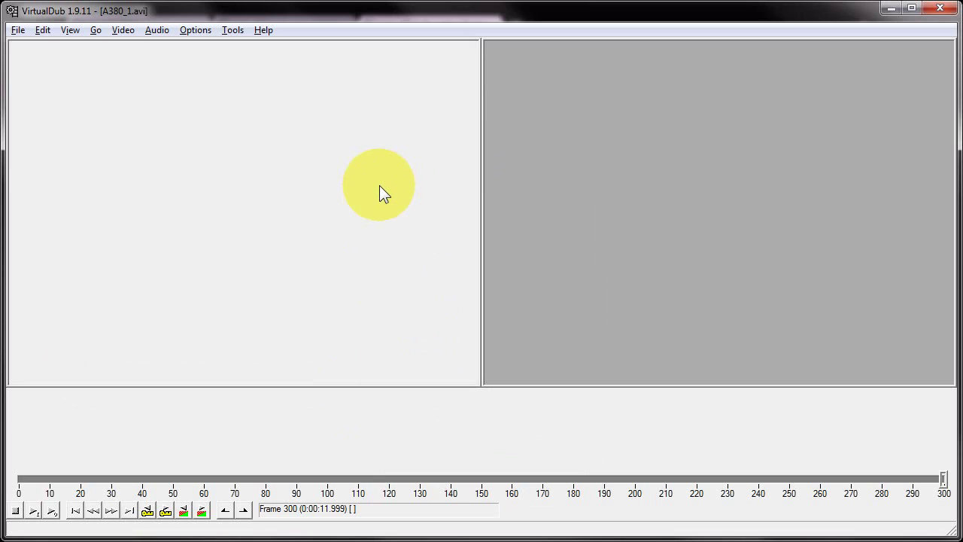
Close the working video, reopen A380_full.avi, and scrub to frame 87 to check it
left_click(20, 31)
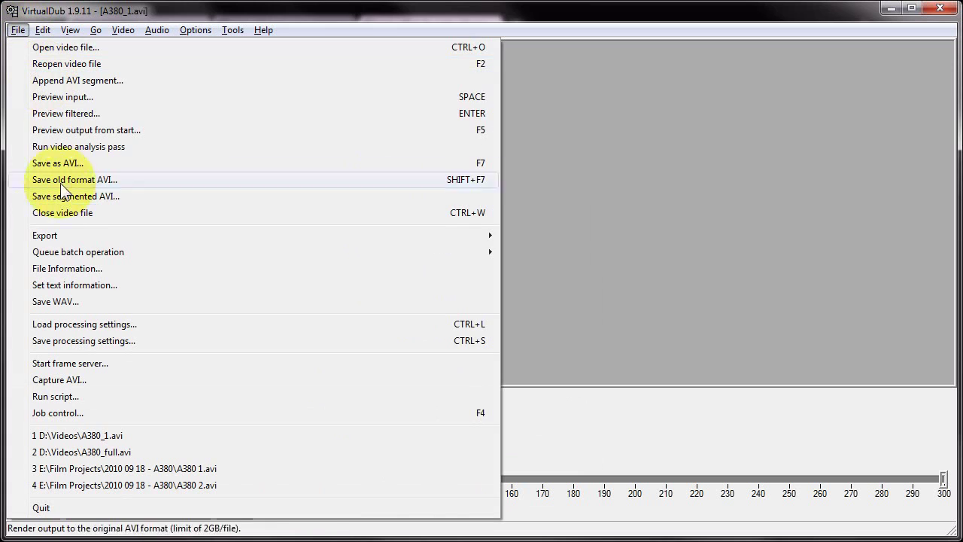
left_click(56, 214)
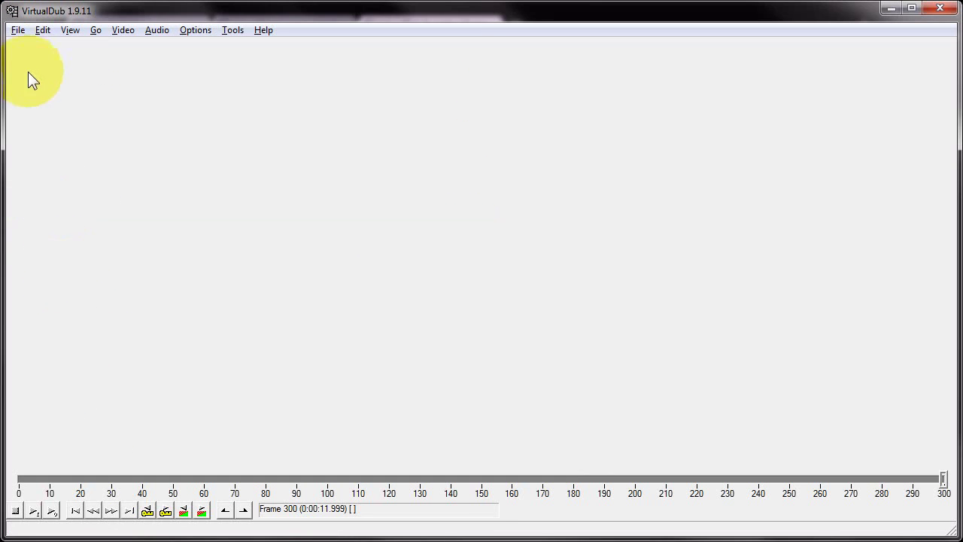
left_click(18, 33)
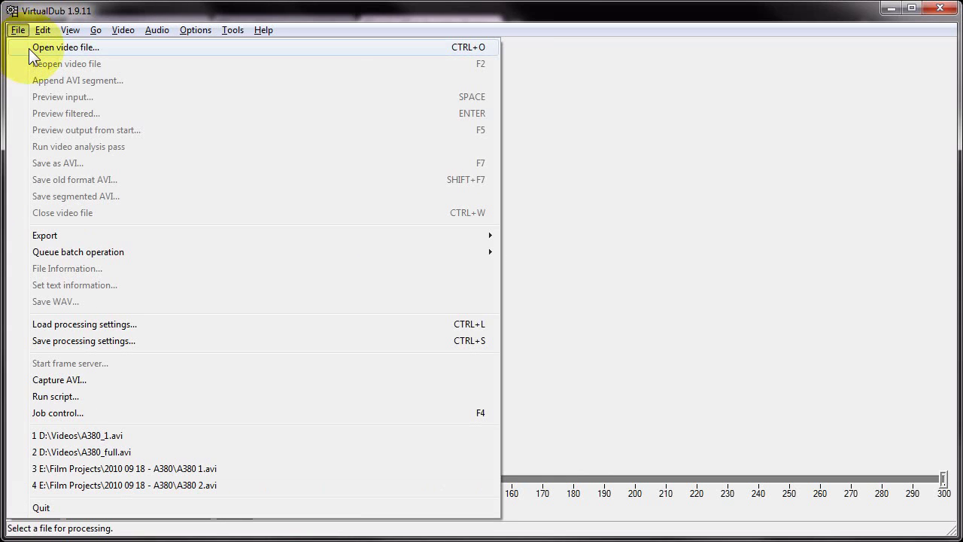
left_click(28, 48)
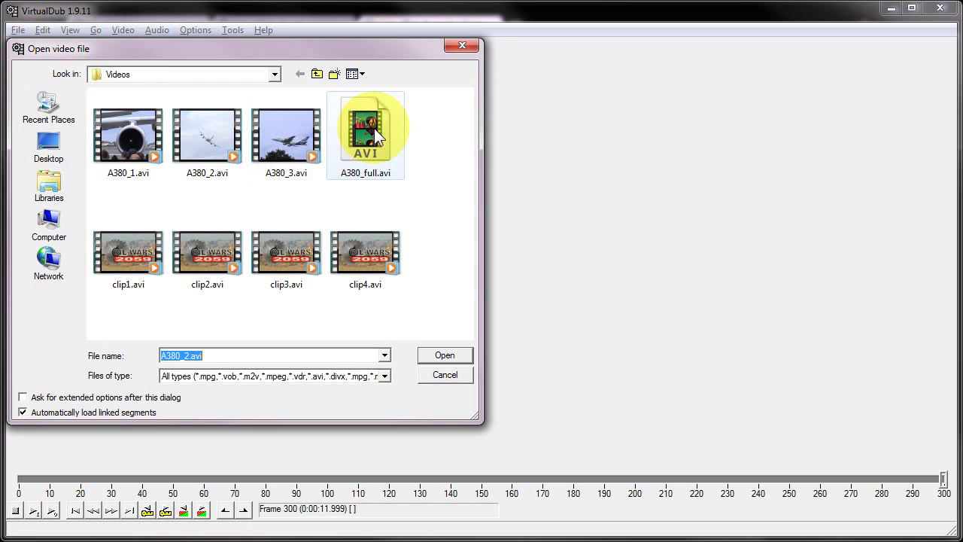
left_click(374, 129)
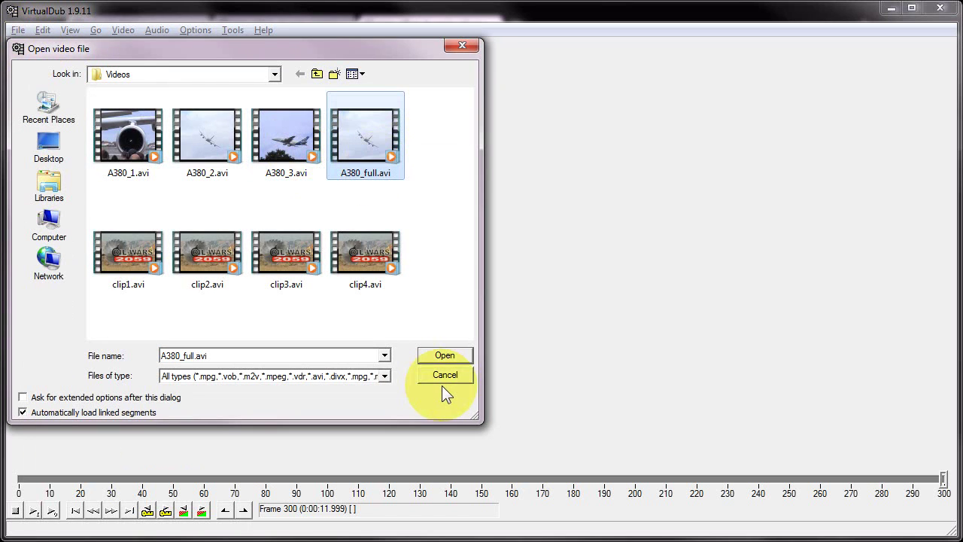
left_click(438, 356)
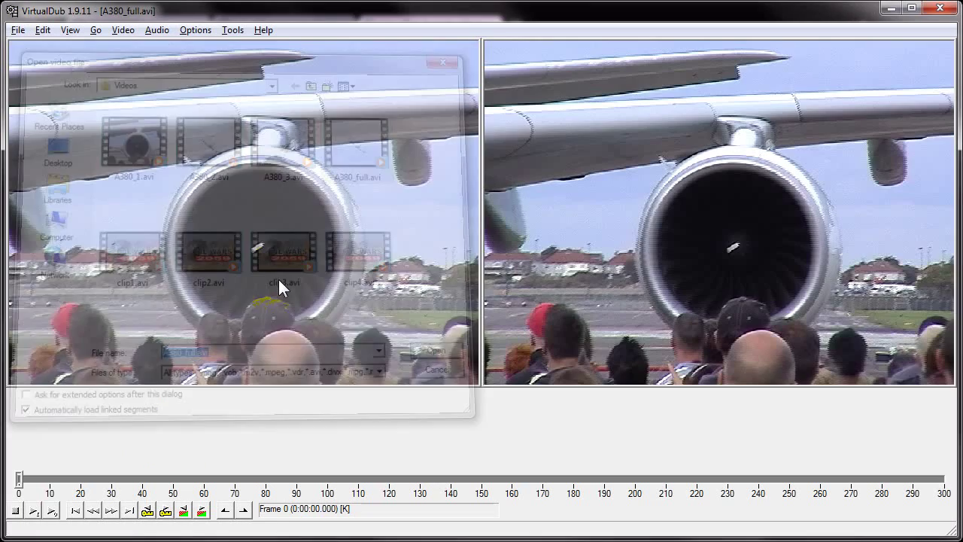
left_click_drag(22, 485, 913, 494)
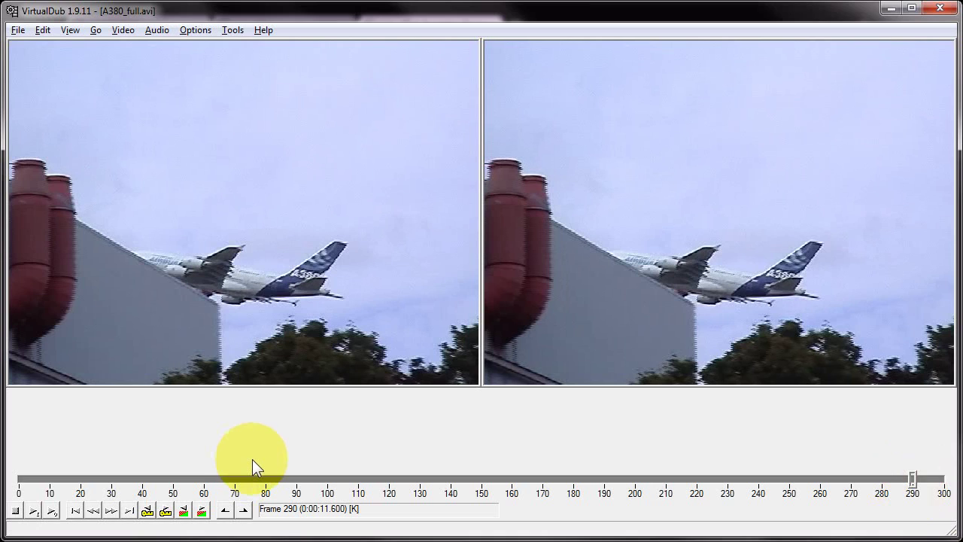